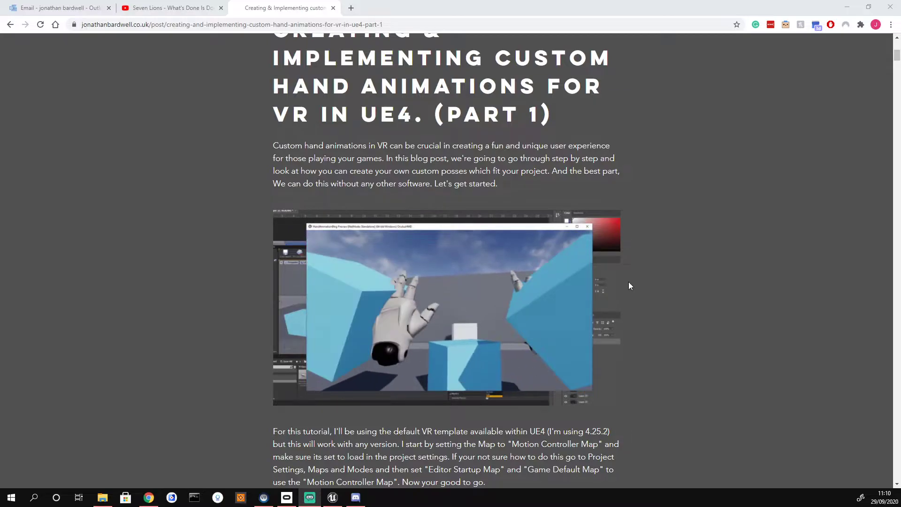
Switch from the blog post in the browser to the Unreal Editor and enlarge the Content Browser.
scroll(629, 281, "up", 1)
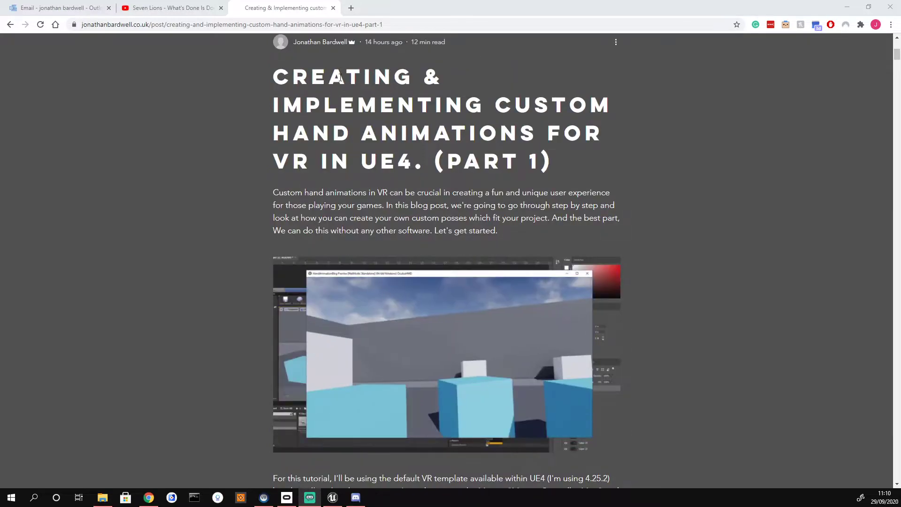
mouse_move(894, 59)
left_mouse_down()
mouse_move(857, 245)
mouse_move(858, 421)
mouse_move(872, 472)
mouse_move(893, 47)
left_mouse_up()
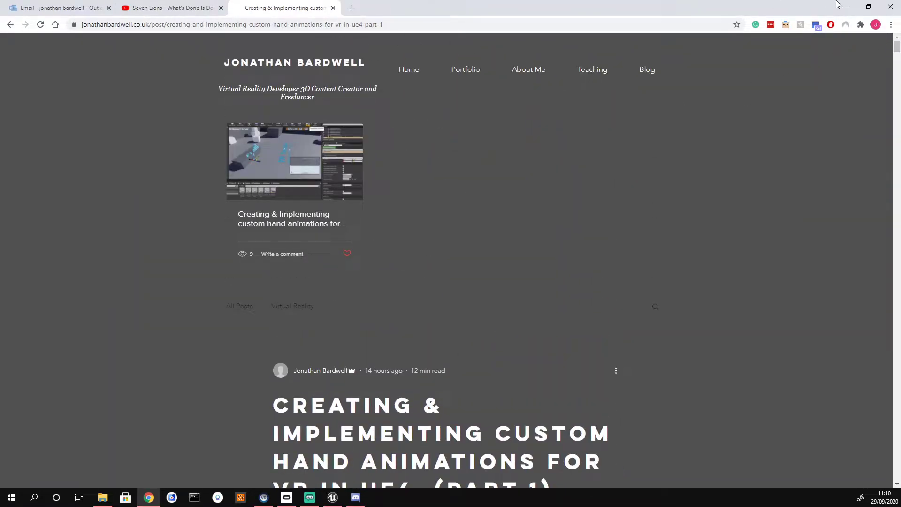
left_click_drag(533, 10, 900, 10)
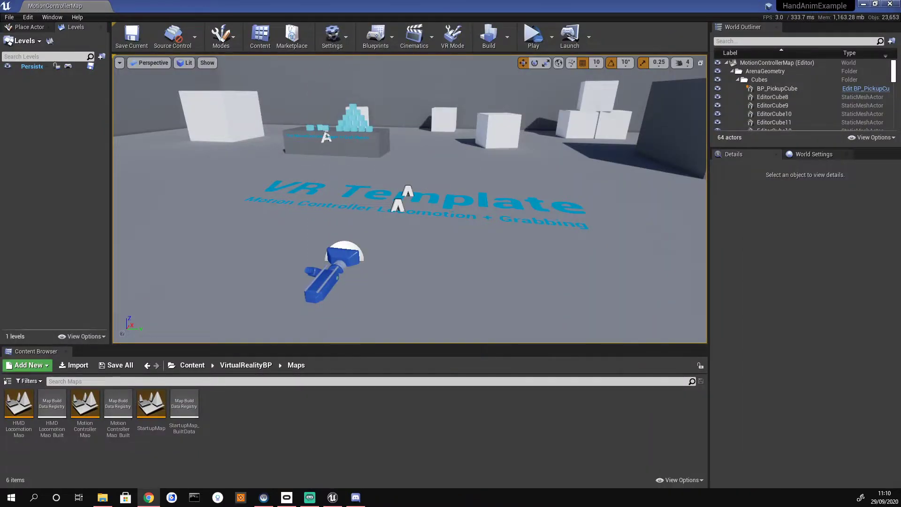
mouse_move(394, 167)
right_mouse_down()
mouse_move(365, 172)
mouse_move(404, 161)
mouse_move(393, 171)
right_mouse_up()
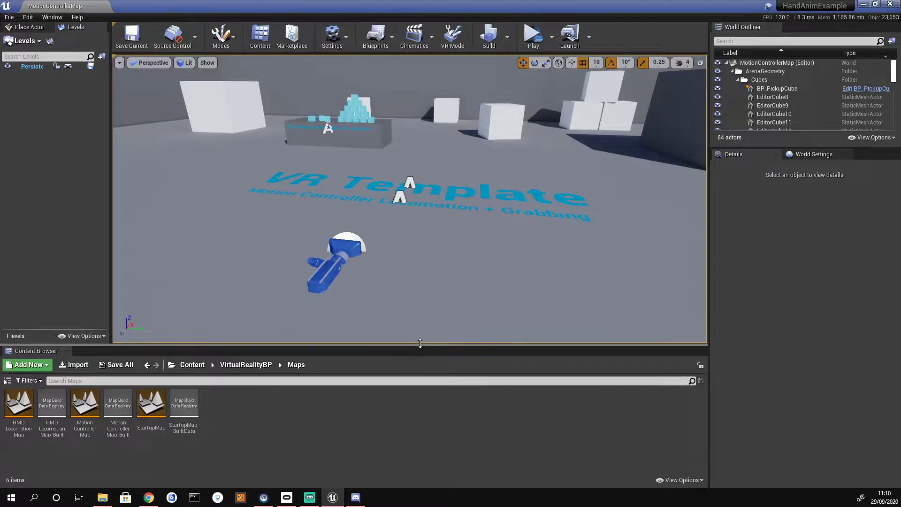
left_click_drag(421, 348, 417, 316)
Browse to VirtualReality/Mannequin/Animations with the folder tree shown and open the MannequinHand_Right_Open animation.
left_click(246, 334)
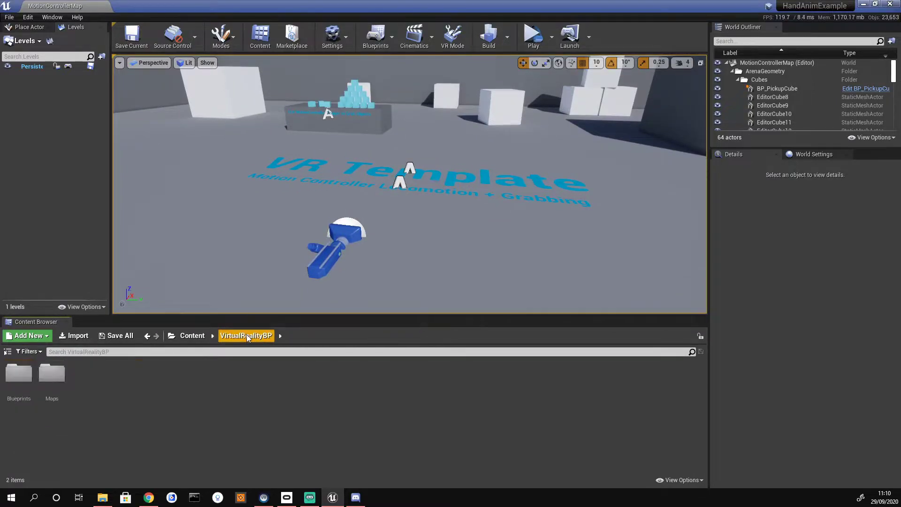
left_click(197, 337)
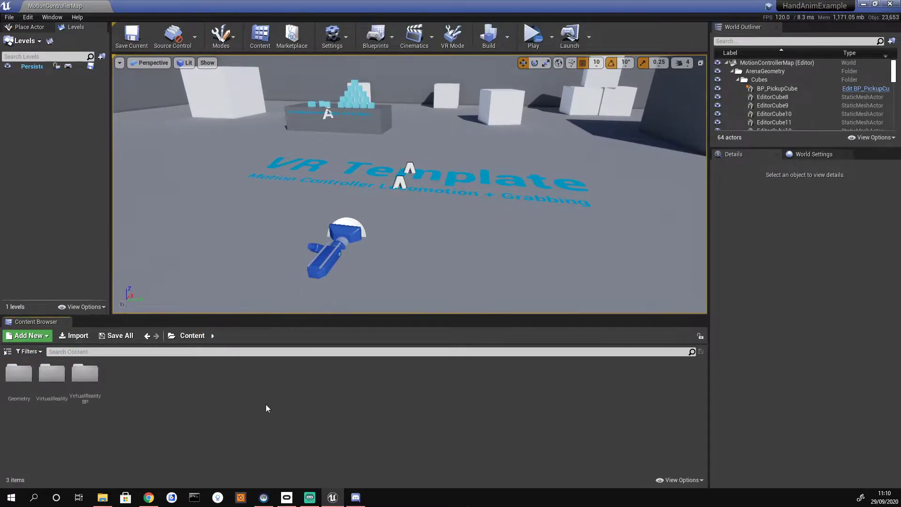
double_click(52, 378)
double_click(19, 373)
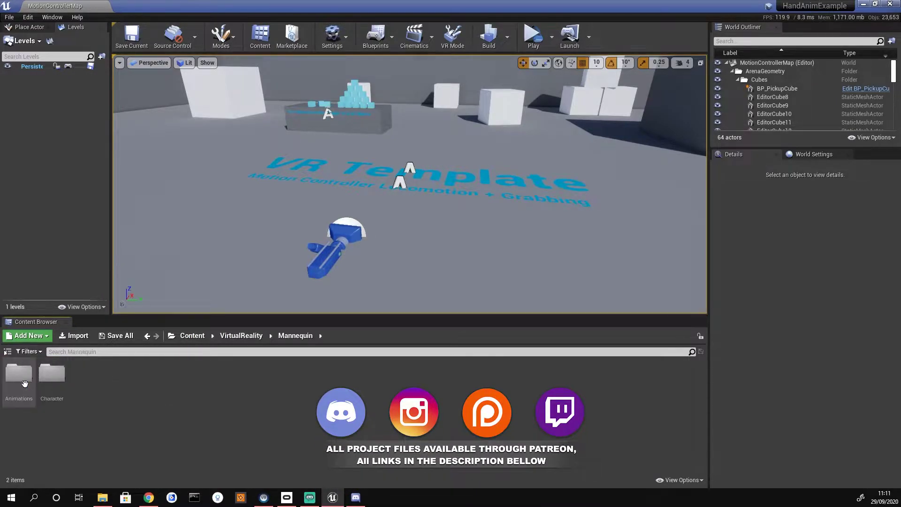
left_click(7, 351)
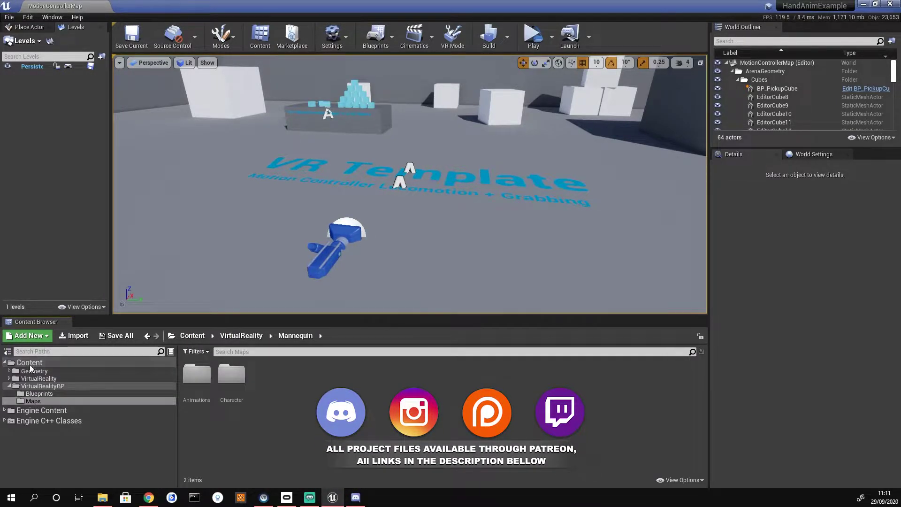
double_click(197, 375)
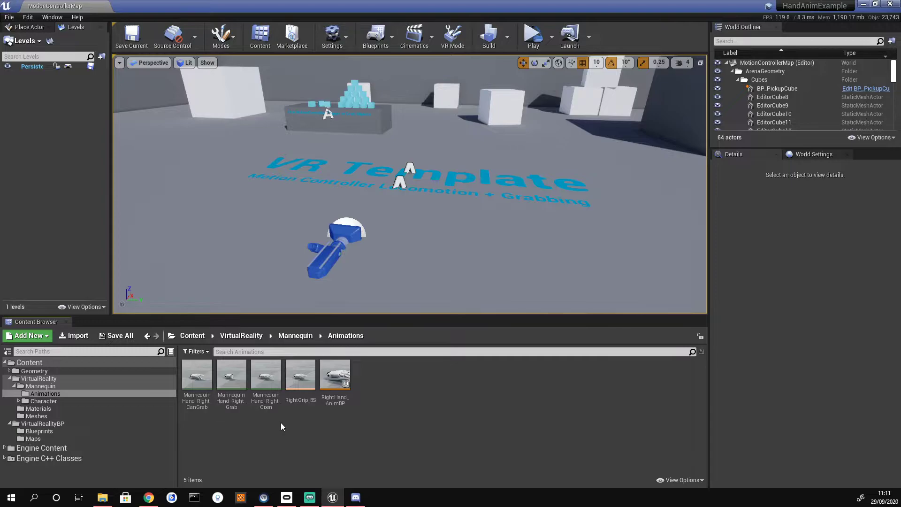
mouse_move(276, 406)
left_click(266, 400)
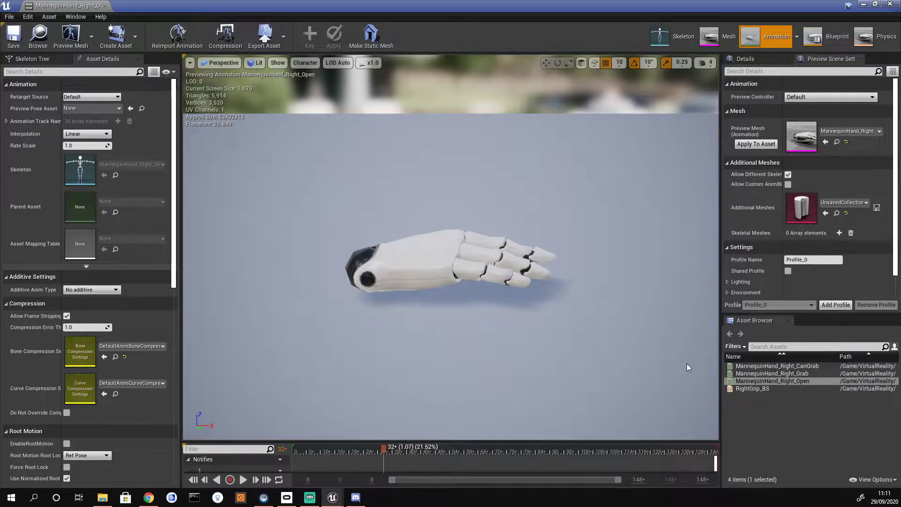
Set the preview viewport's camera speed to 2 and frame the hand from above.
right_click_drag(520, 249, 600, 141)
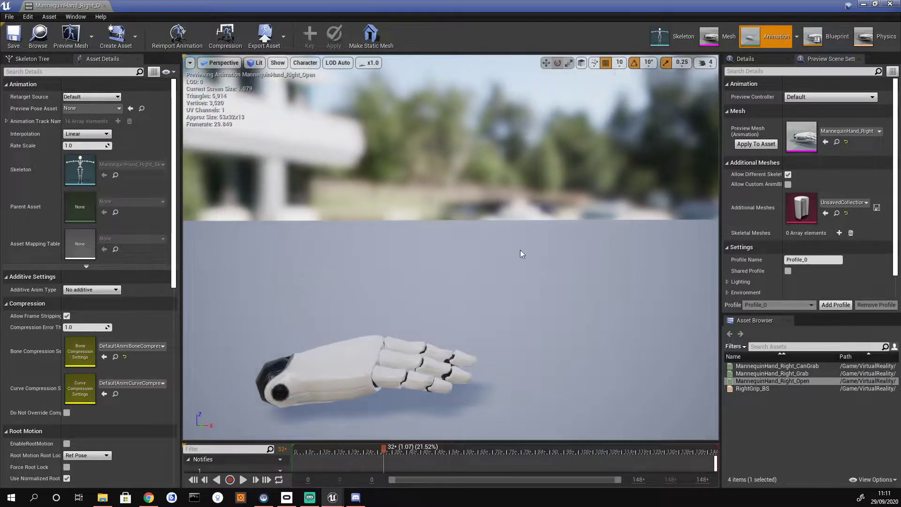
left_click(706, 62)
left_click(705, 85)
right_click_drag(563, 188, 502, 300)
left_click(706, 62)
left_click(713, 85)
key("f")
right_click_drag(502, 227, 502, 227)
Set the hand's bone drawing to All Hierarchy so every joint is shown.
left_click(277, 63)
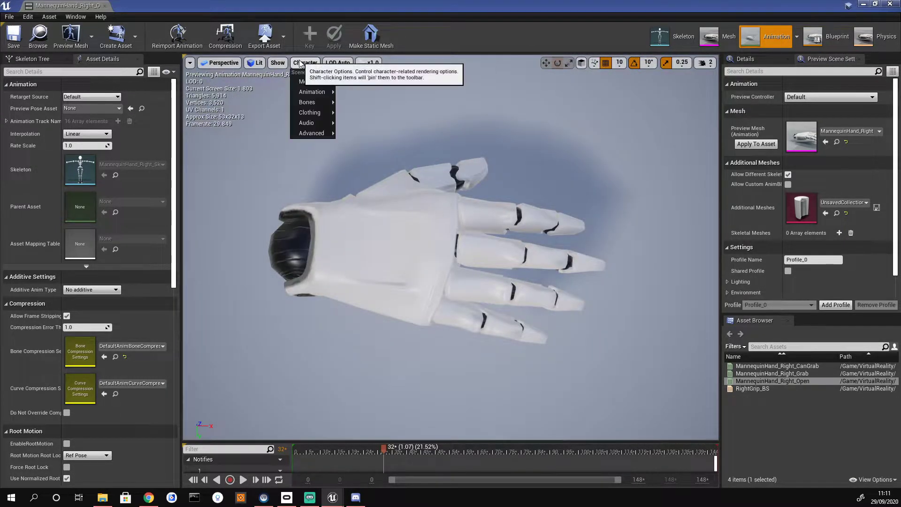
mouse_move(311, 83)
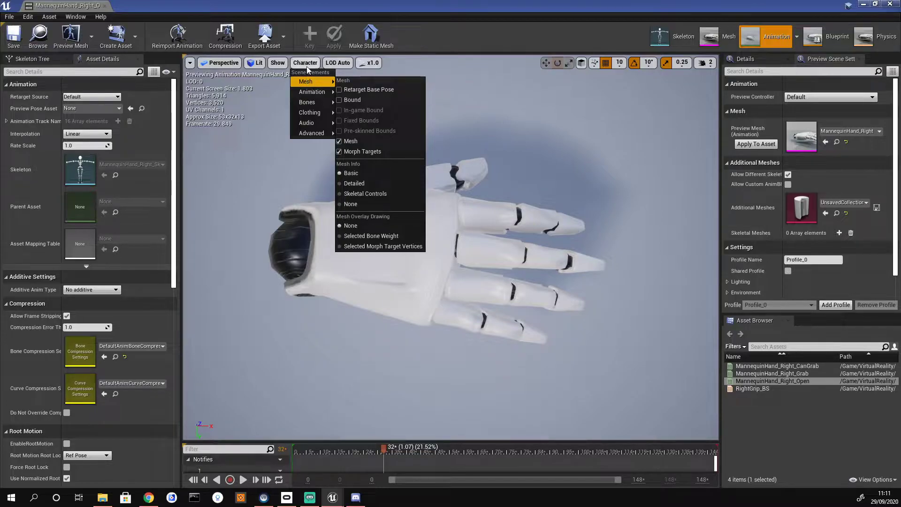
mouse_move(313, 103)
left_click(360, 142)
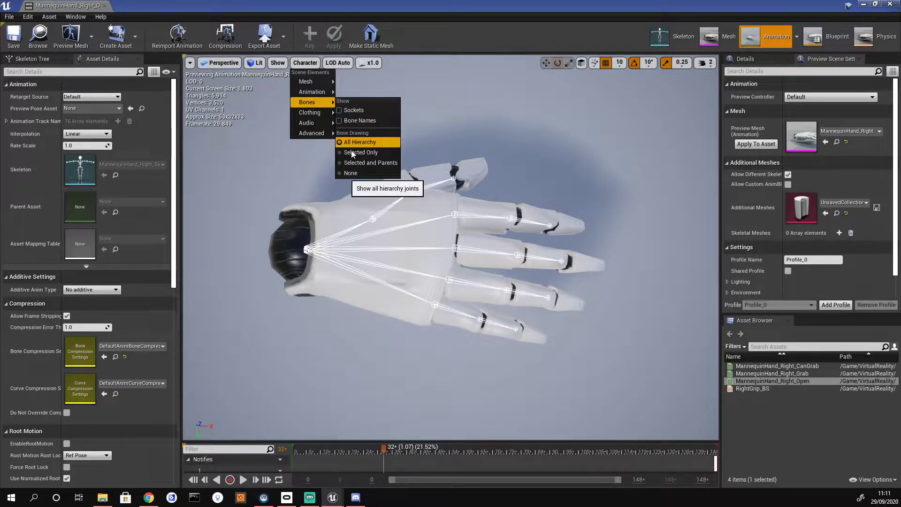
left_click(463, 216)
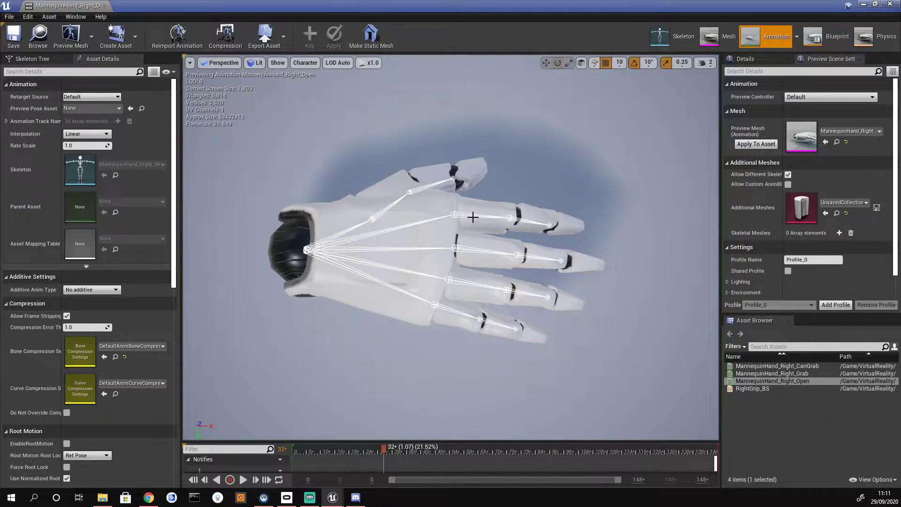
Curl the middle finger into the palm by rotating its second joint and its base joint, middle_01_r.
left_click(477, 216)
left_click_drag(401, 258, 342, 264, "alt")
left_click(401, 258)
left_click(399, 265)
left_click_drag(440, 282, 485, 253, "alt")
mouse_move(485, 253)
left_mouse_down()
mouse_move(472, 282)
mouse_move(485, 255)
left_mouse_up()
left_click(386, 264)
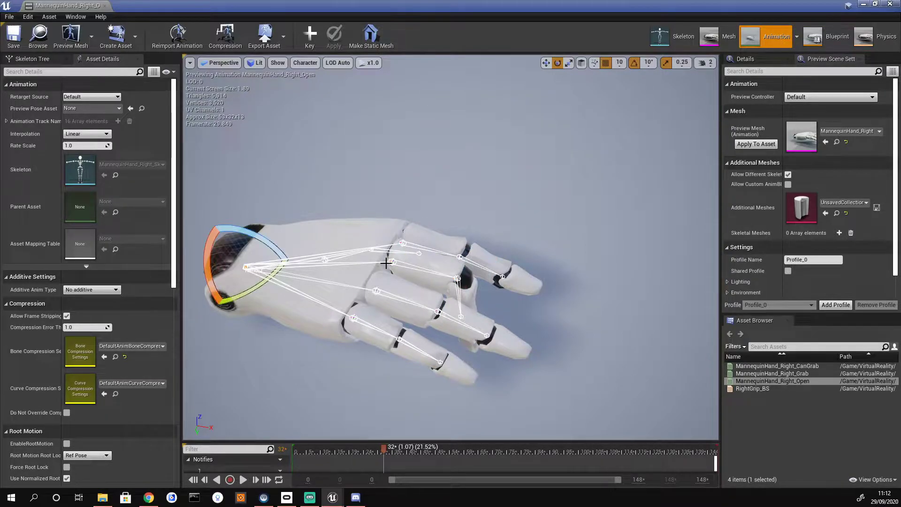
left_click(385, 264)
left_click_drag(415, 237, 408, 265)
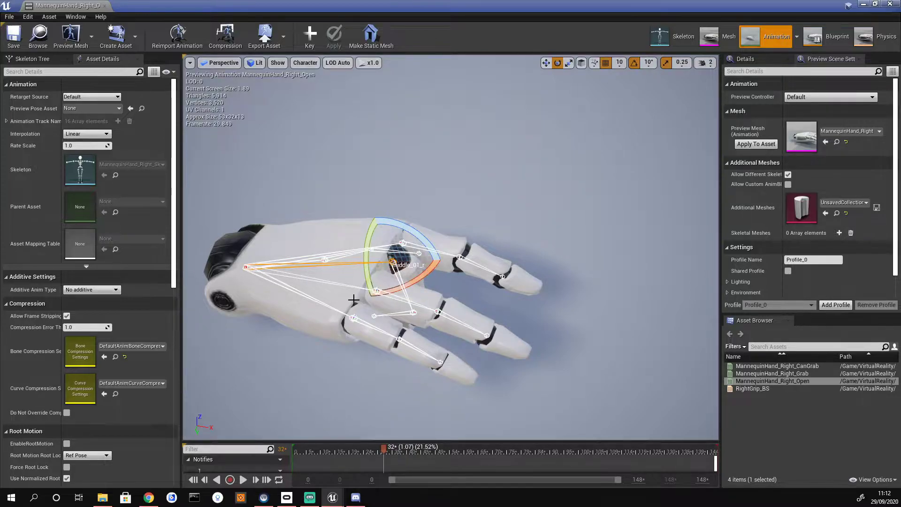
Hide the hand mesh in the preview so only the bones are displayed.
left_click(312, 64)
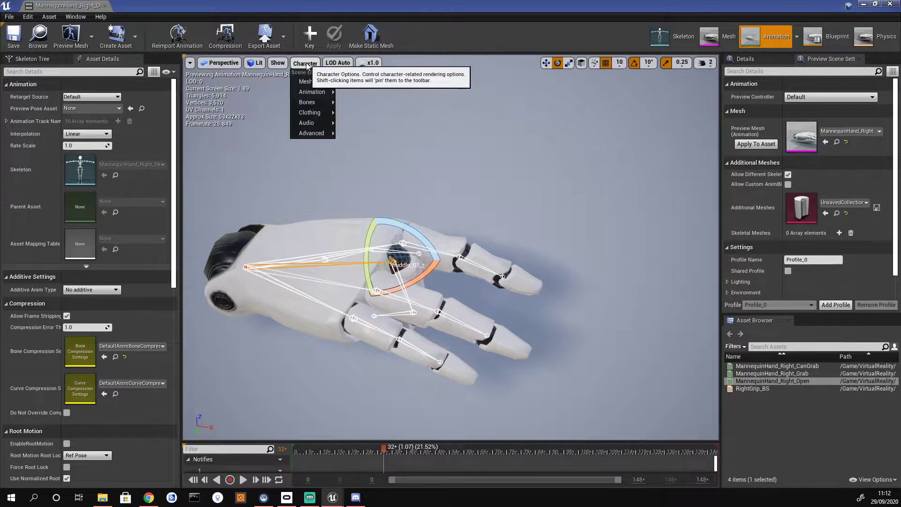
mouse_move(311, 78)
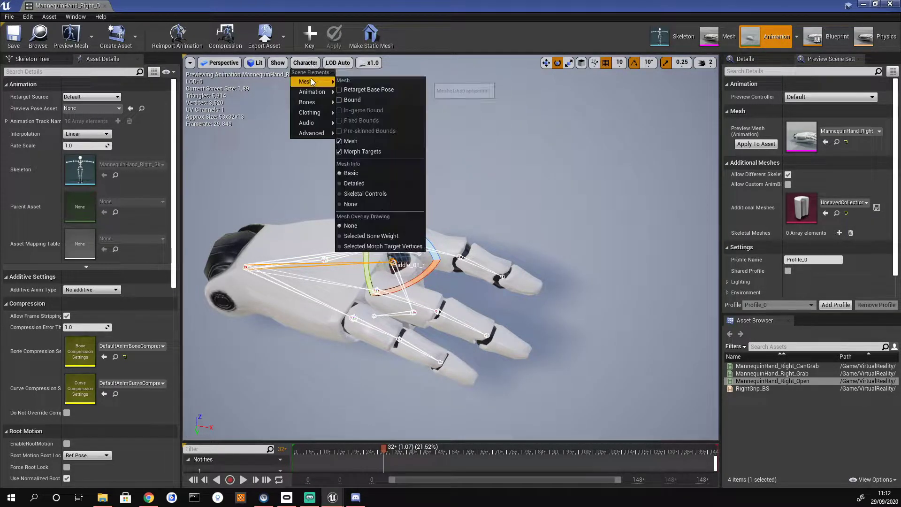
left_click(342, 142)
Curl the ring finger by rotating ring_01_r downward and turning ring_02_r about -60 degrees.
left_click(419, 310)
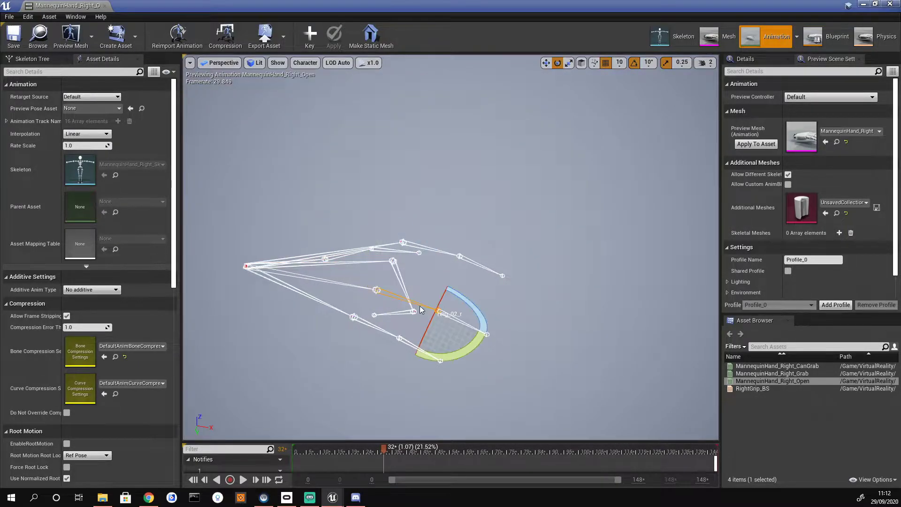
left_click(359, 288)
left_click_drag(395, 277, 427, 312)
left_click(399, 331)
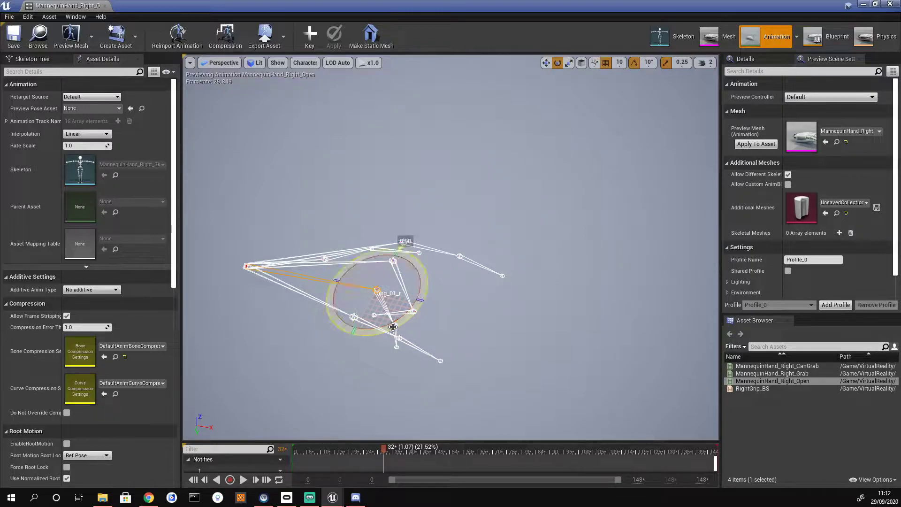
left_click(396, 327)
left_click_drag(406, 310, 400, 324)
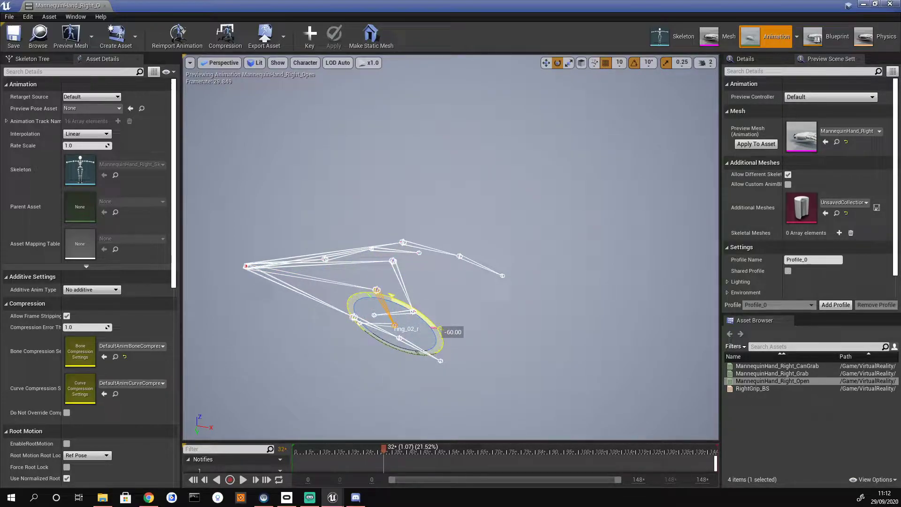
Fold the thumb inward over the curled fingers by rotating thumb_02_r and thumb_01_r.
left_click_drag(427, 249, 225, 250, "alt")
left_click(382, 225)
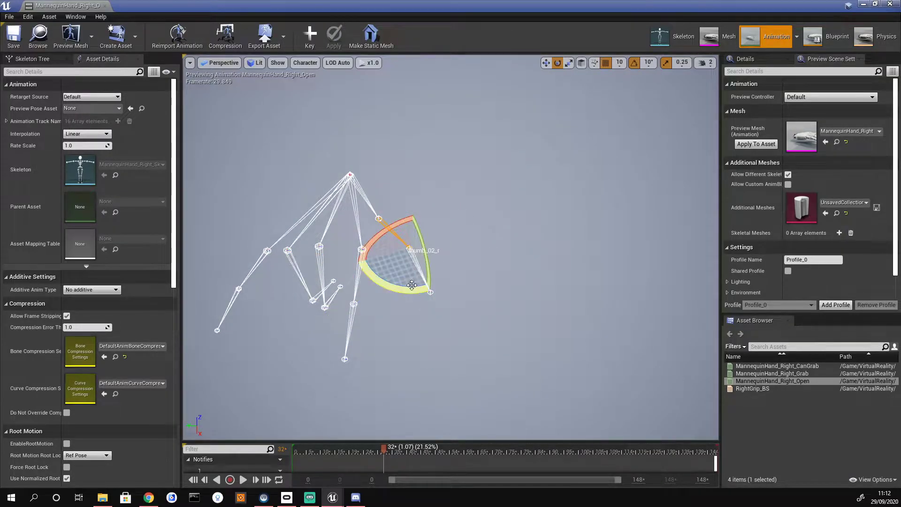
left_click_drag(412, 284, 405, 256)
left_click(376, 216)
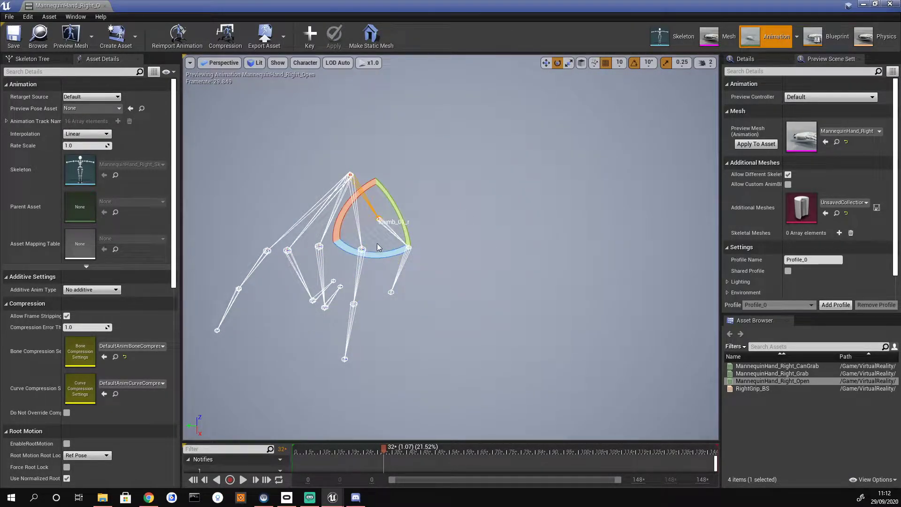
mouse_move(371, 186)
left_mouse_down()
mouse_move(385, 188)
mouse_move(393, 231)
mouse_move(378, 190)
left_mouse_up()
Show the hand mesh again and check the curled fingers and thumb from the front.
left_click(305, 62)
mouse_move(319, 84)
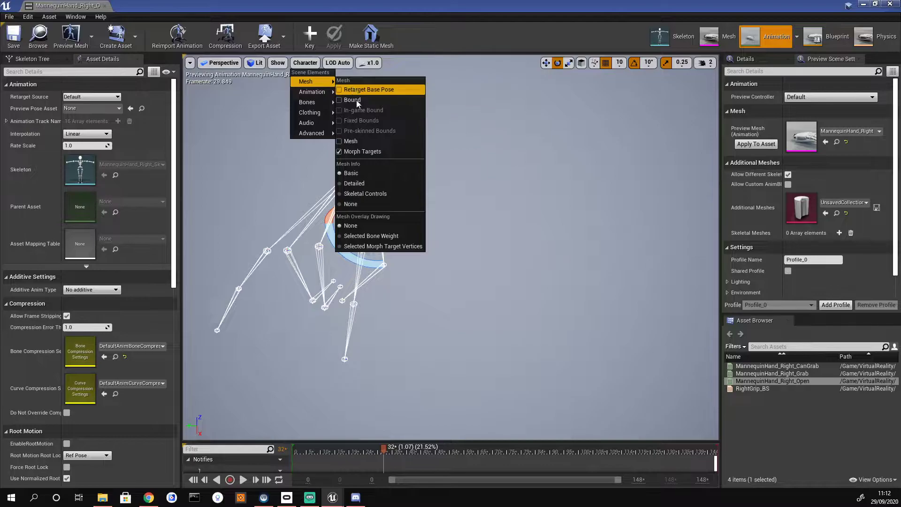
left_click(352, 140)
key("Escape")
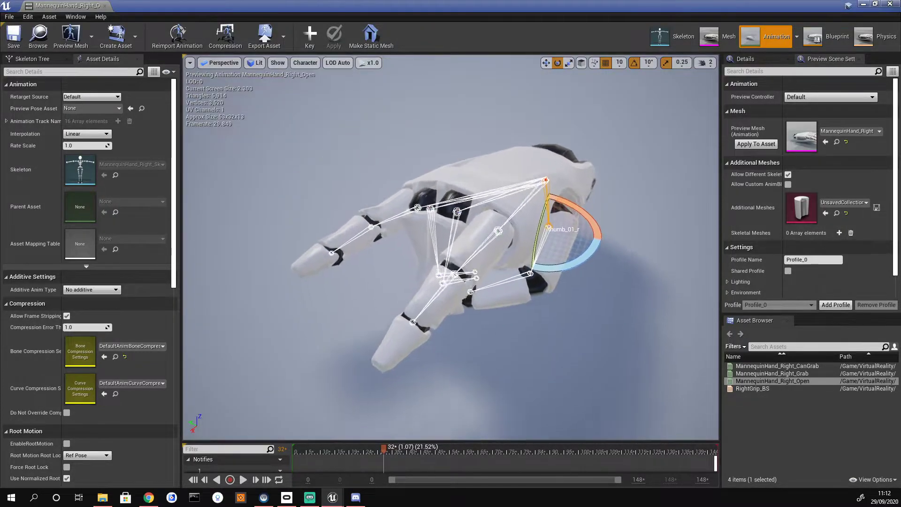
left_click_drag(451, 247, 516, 254, "alt")
left_click(459, 183)
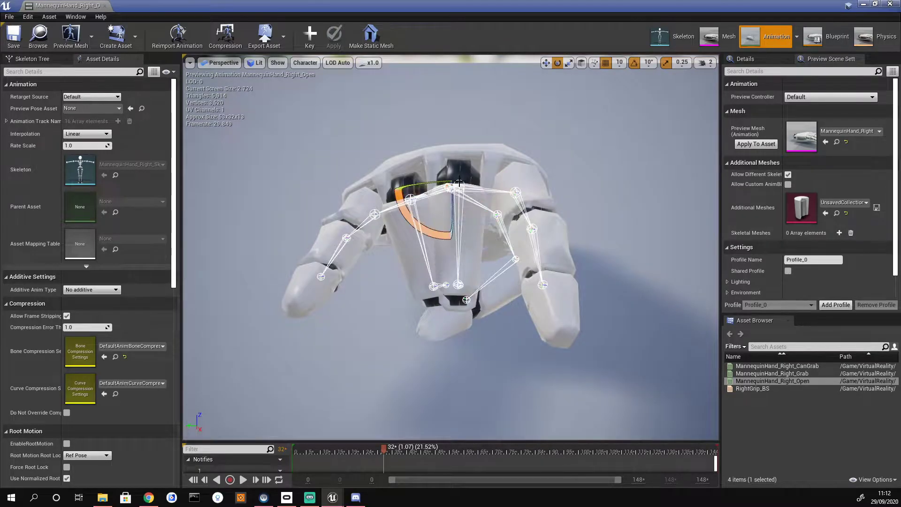
left_click_drag(424, 190, 416, 206)
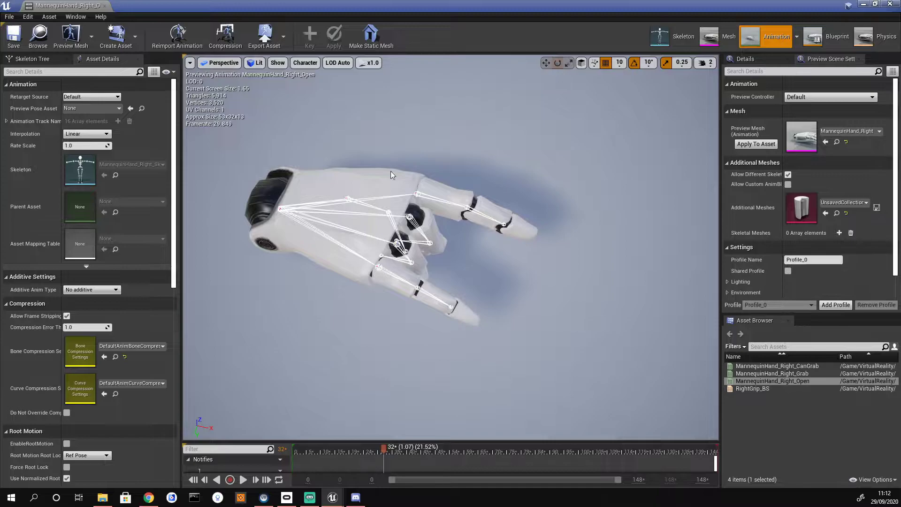
Create an animation from the current pose in the Animations folder, named MannequinHand_Right_Rock, and close the animation editor.
left_click(139, 42)
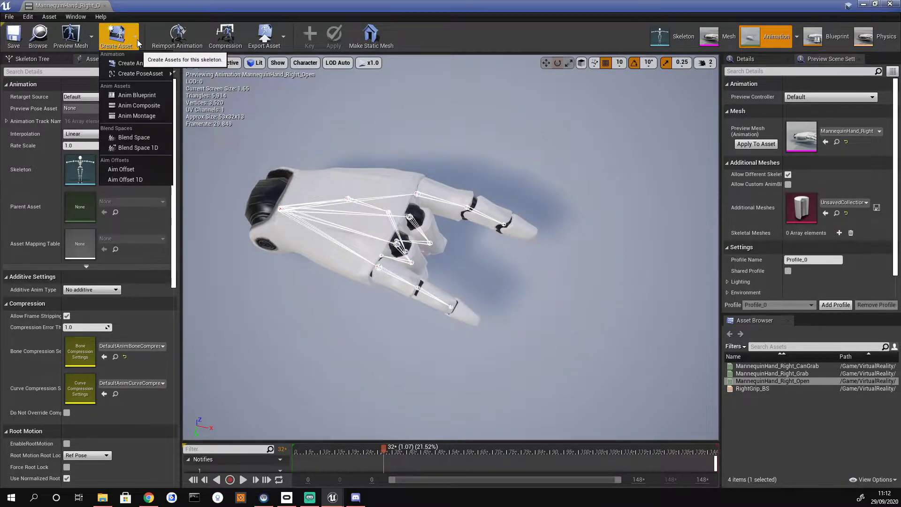
mouse_move(139, 63)
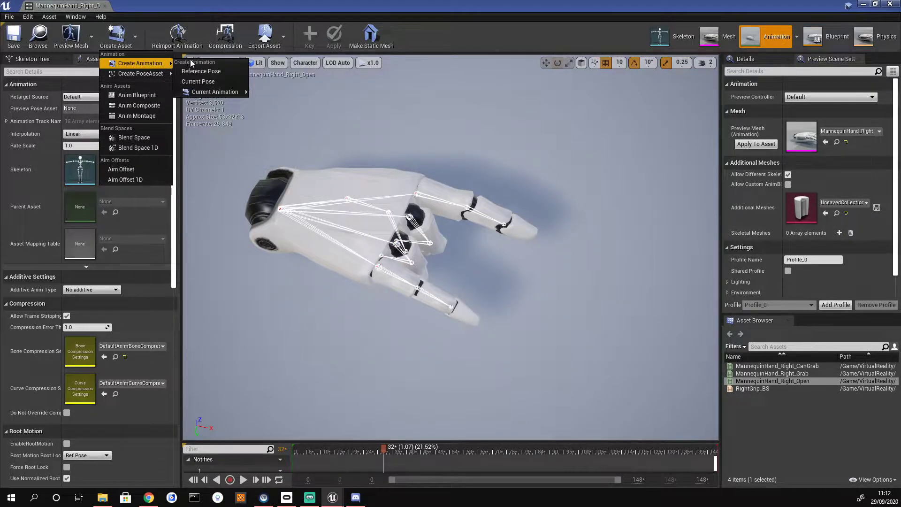
left_click(222, 80)
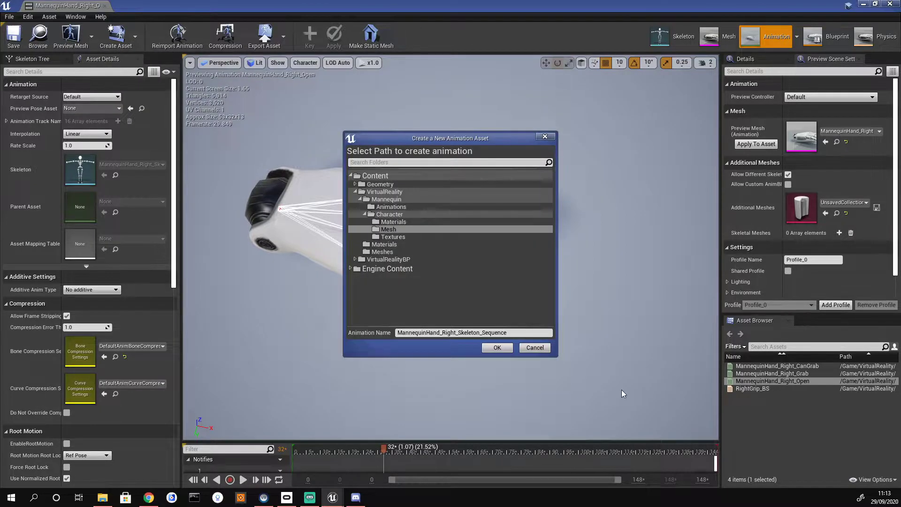
left_click(391, 207)
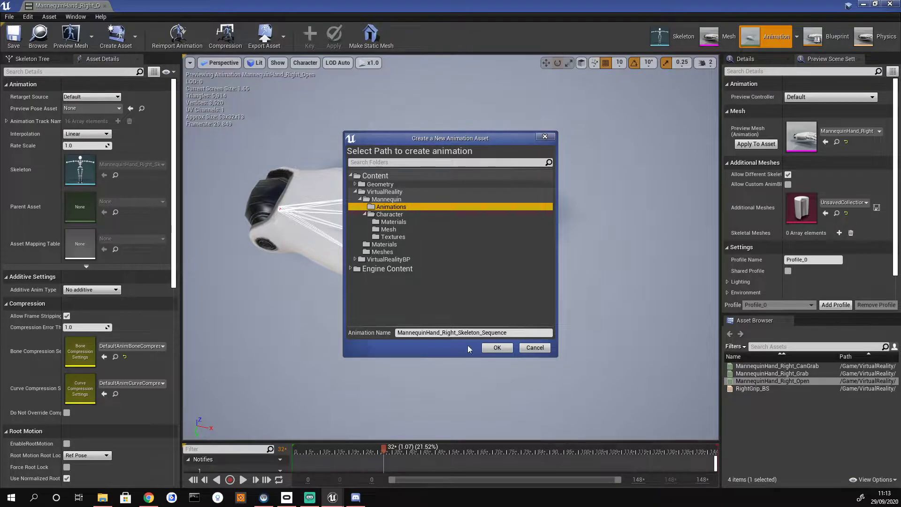
left_click_drag(457, 334, 469, 334)
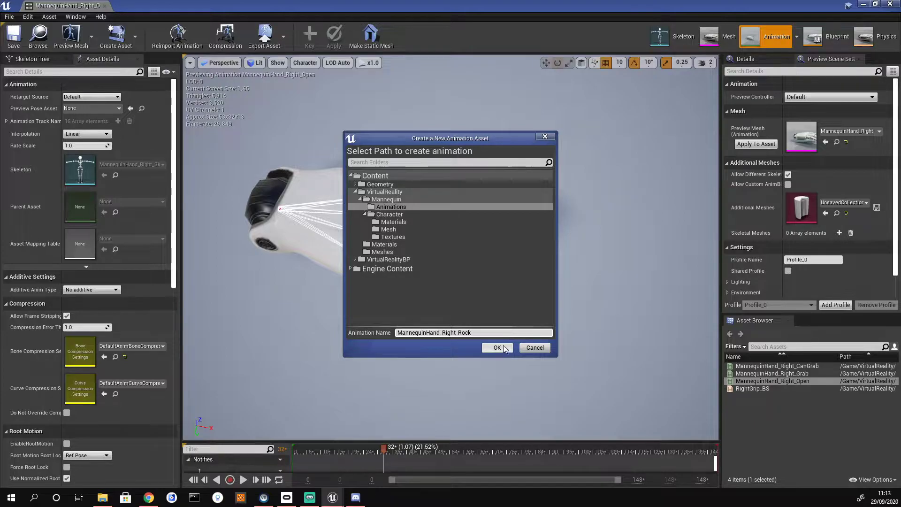
left_click(498, 348)
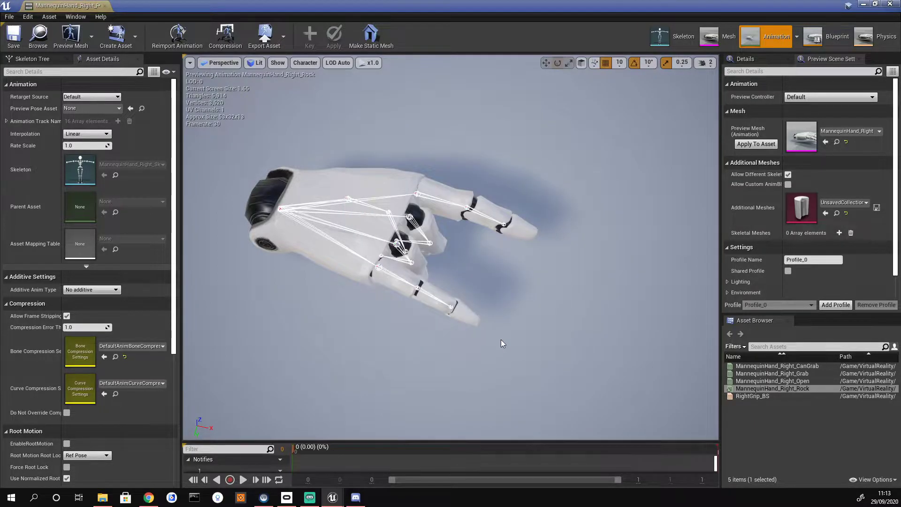
left_click(105, 7)
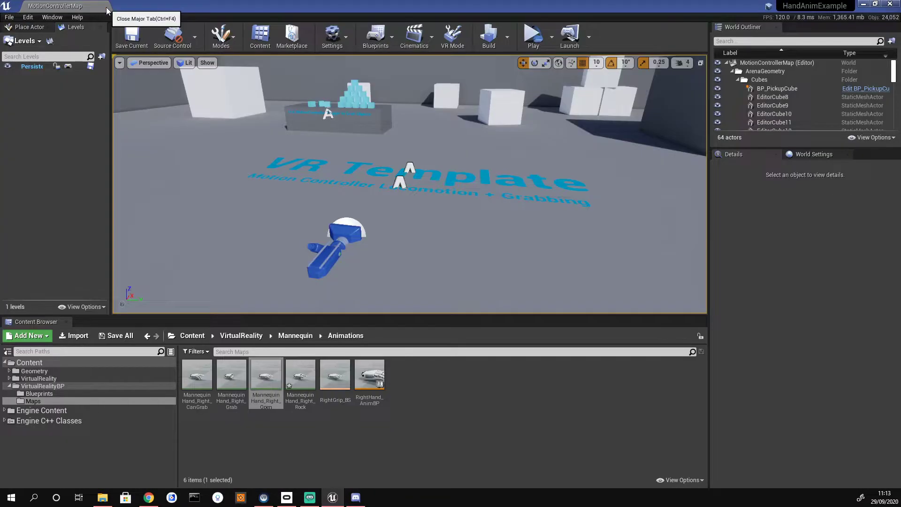
Open the GripEnum asset from the VirtualRealityBP Blueprints folder and add a new enumerator with the display name Rock.
left_click(375, 449)
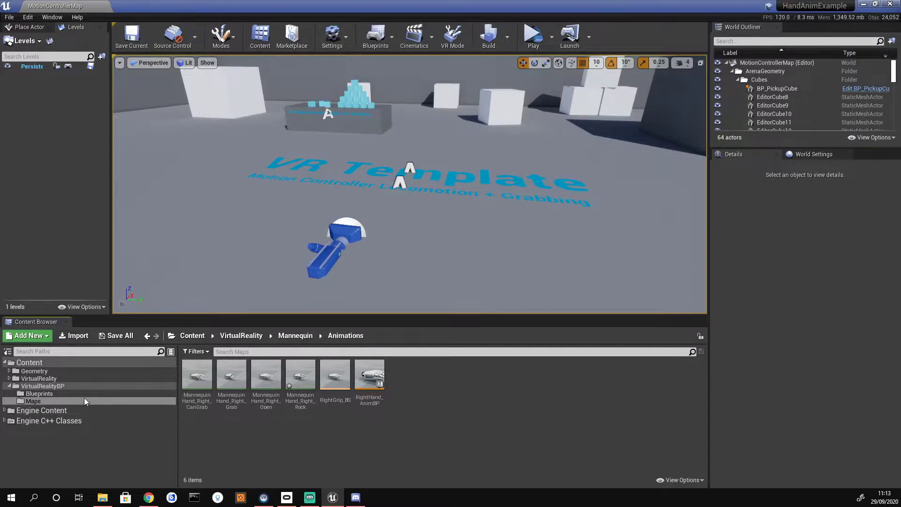
left_click(70, 393)
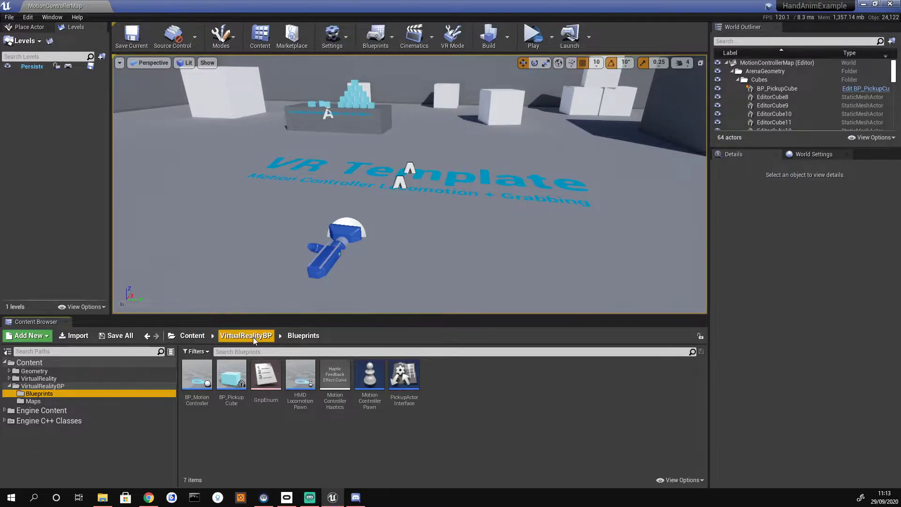
double_click(266, 379)
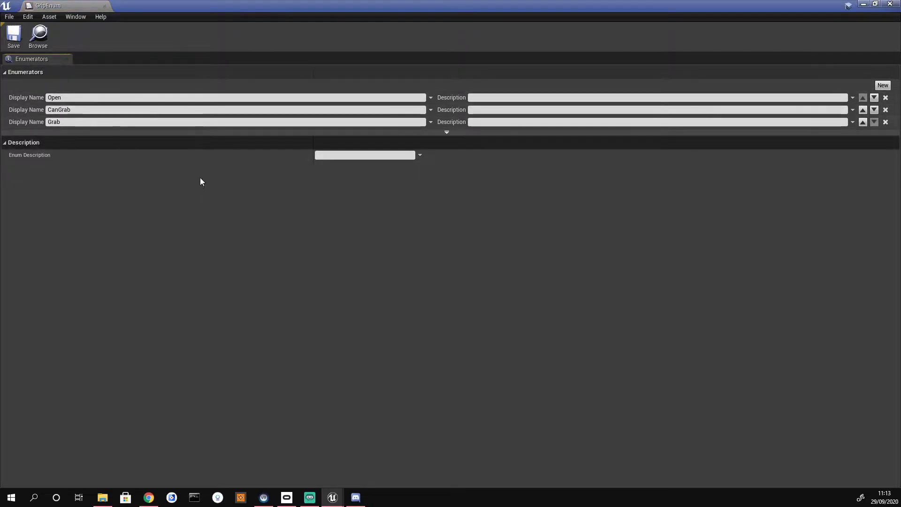
left_click(882, 85)
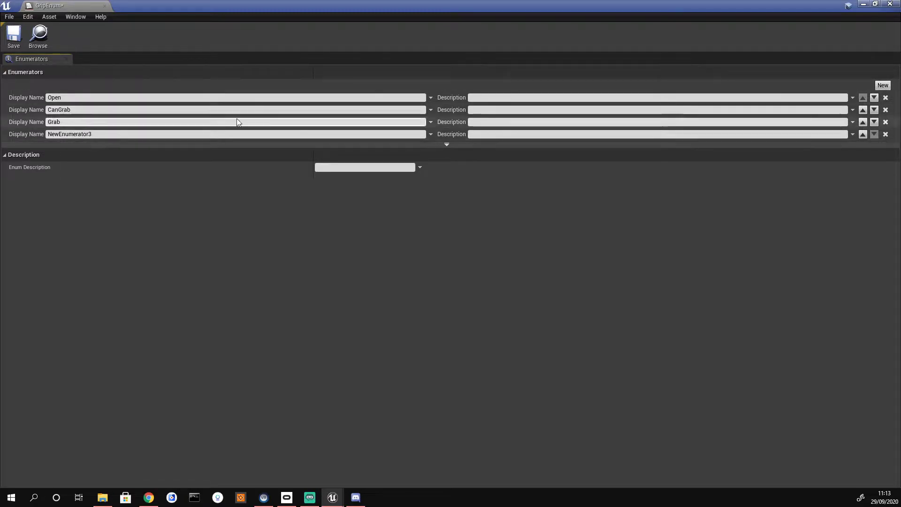
left_click(117, 134)
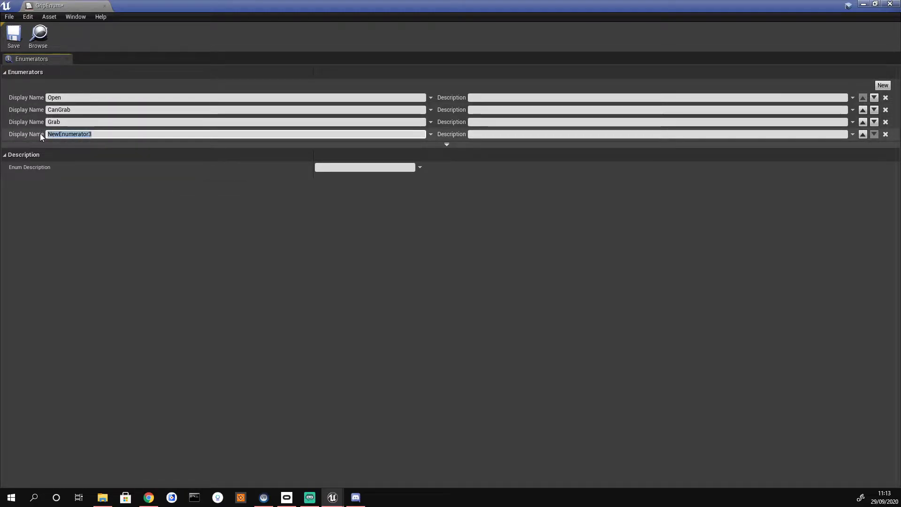
type("Rock")
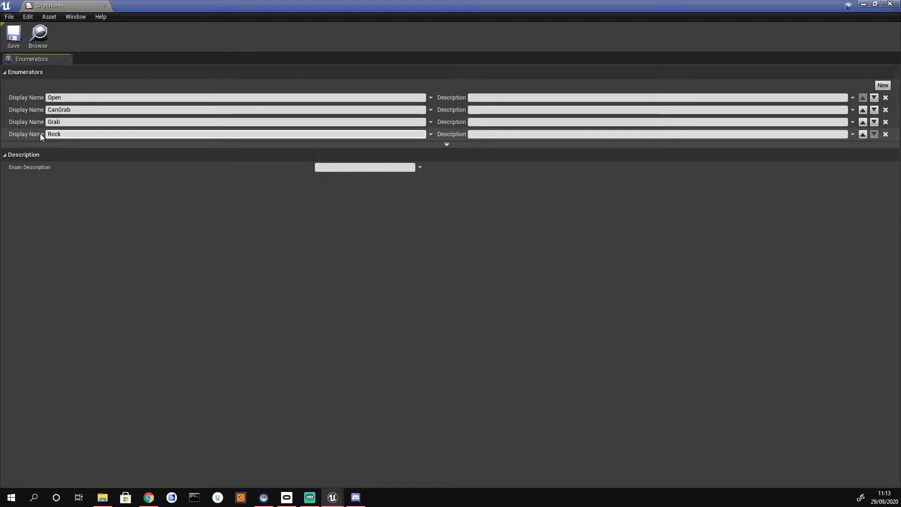